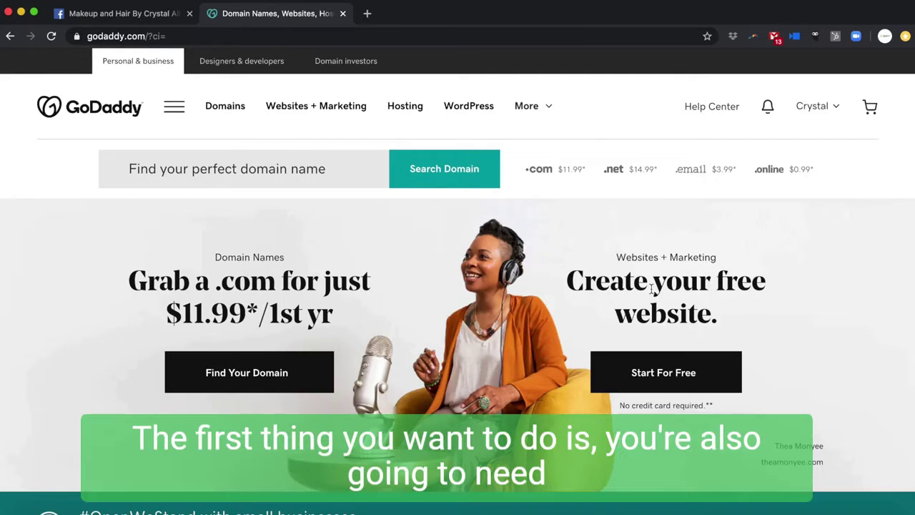
View the Facebook business page, then switch to Illustrator and examine the full and alternate logos in the logo guide up close
click(130, 18)
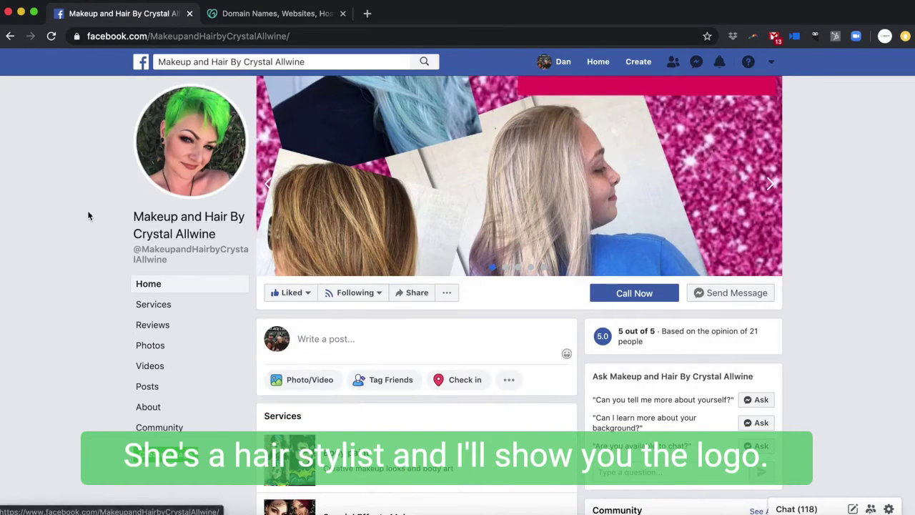
click(319, 510)
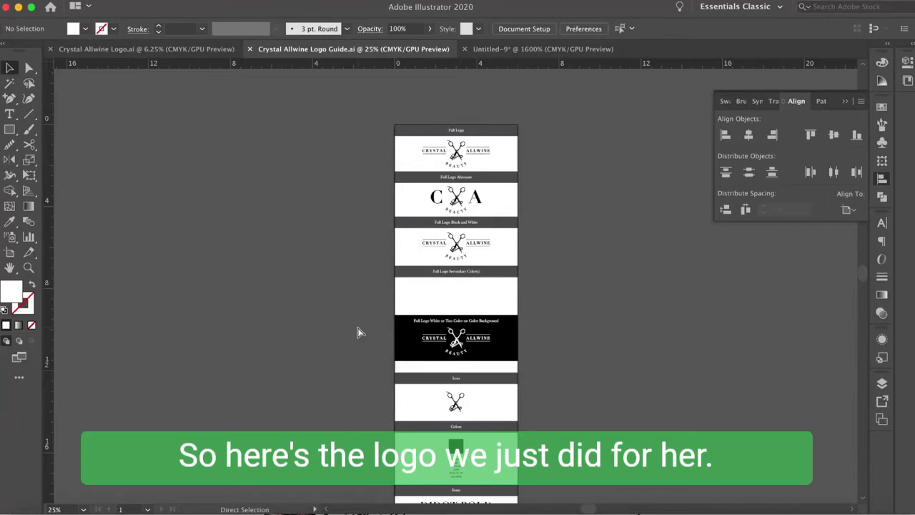
key(super+equal)
key(super+equal)
key(super+equal)
scroll(360, 333, up, 6)
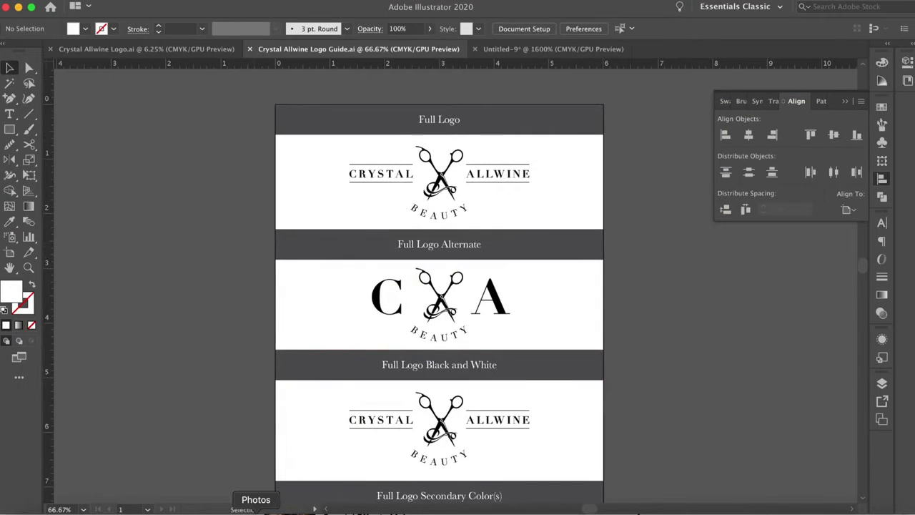
click(18, 10)
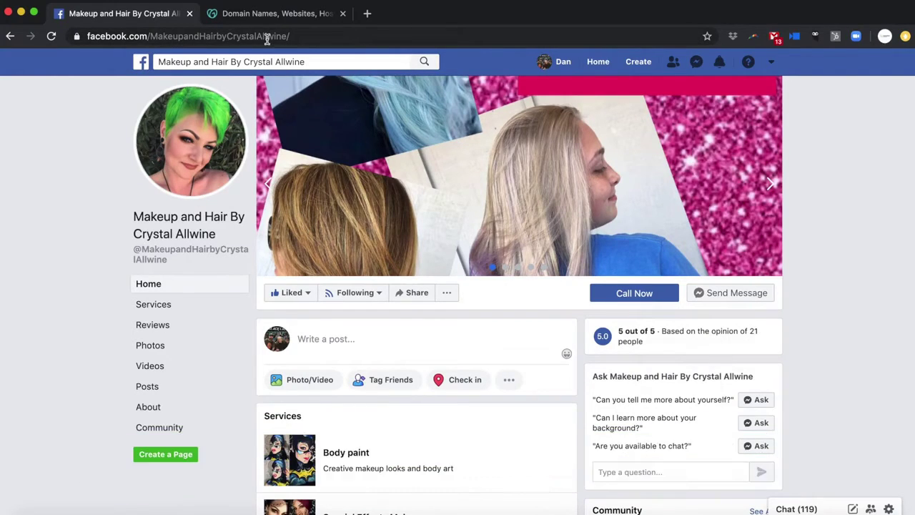
Return to the browser and copy the full web address of the Facebook business page
click(244, 36)
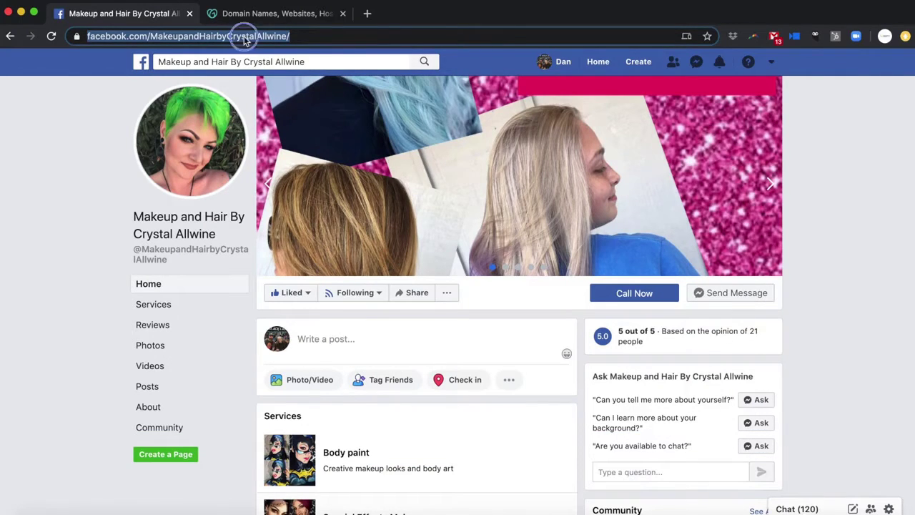
right_click(244, 36)
click(268, 134)
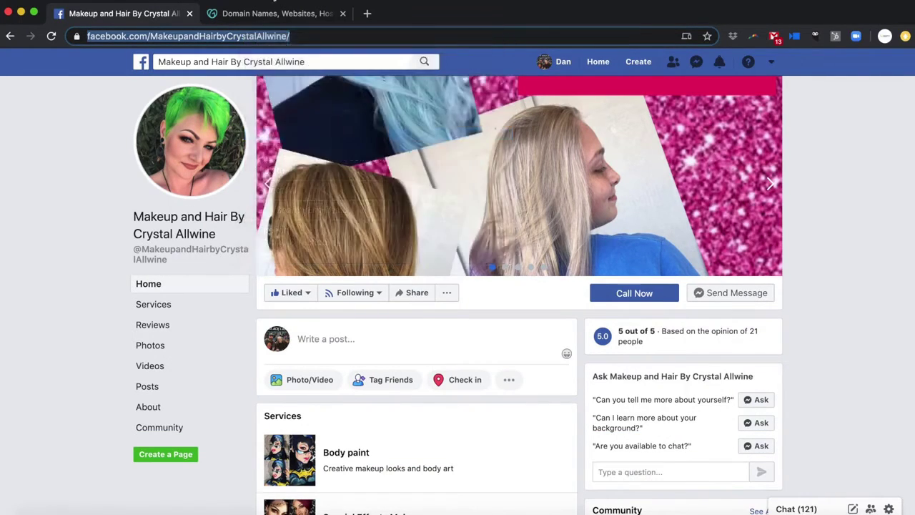
Go to the GoDaddy account's products and open DNS management for the registered domain
click(266, 15)
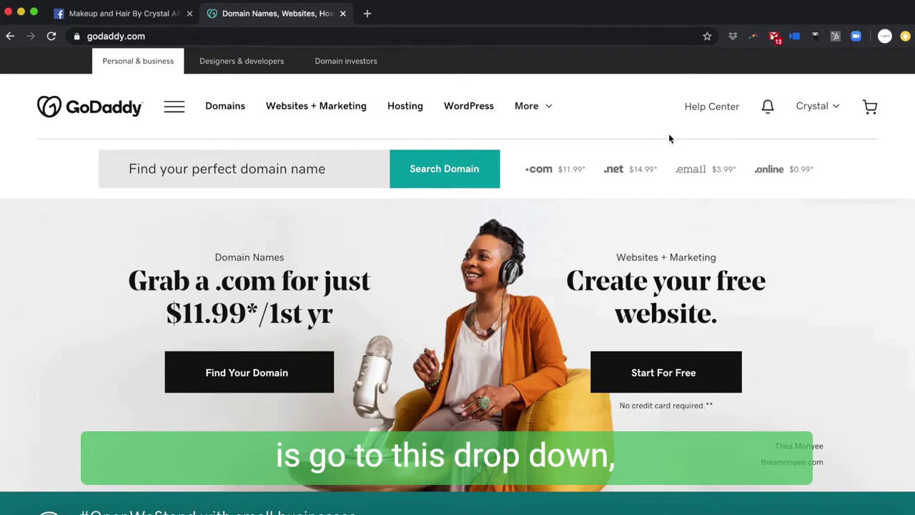
click(837, 110)
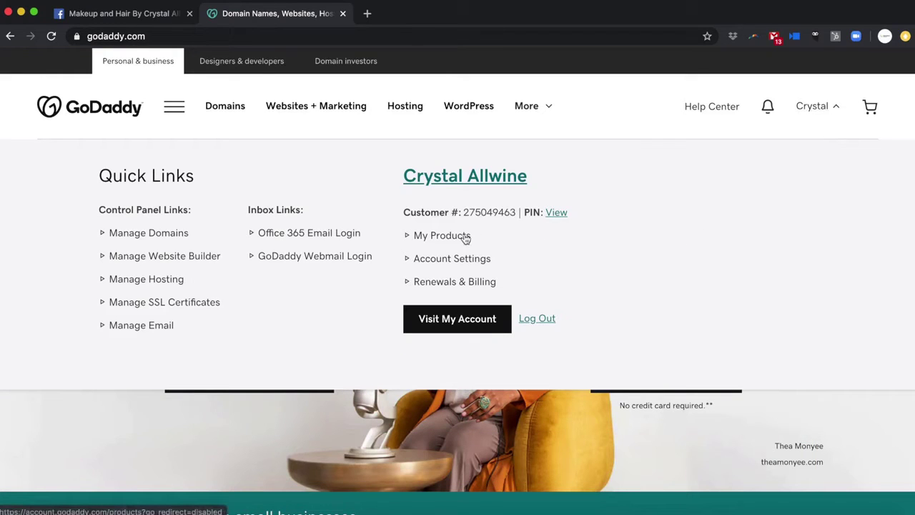
click(466, 239)
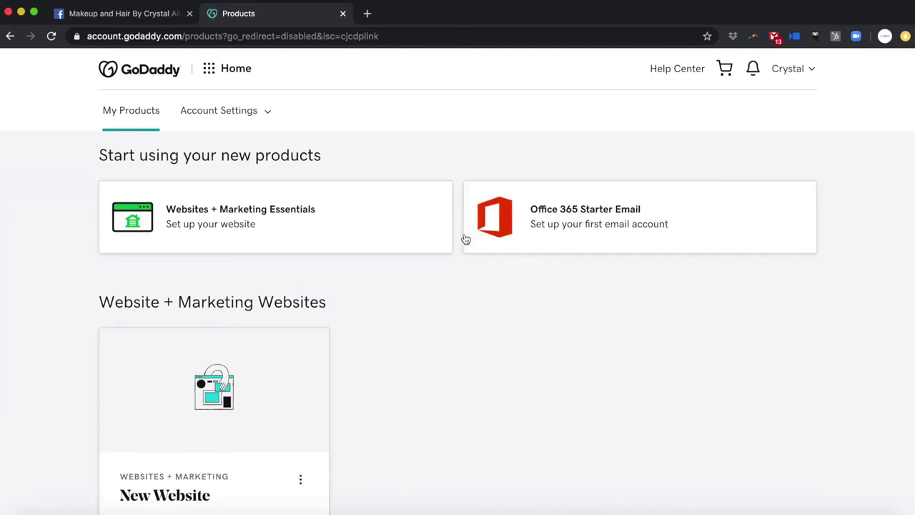
scroll(466, 239, down, 5)
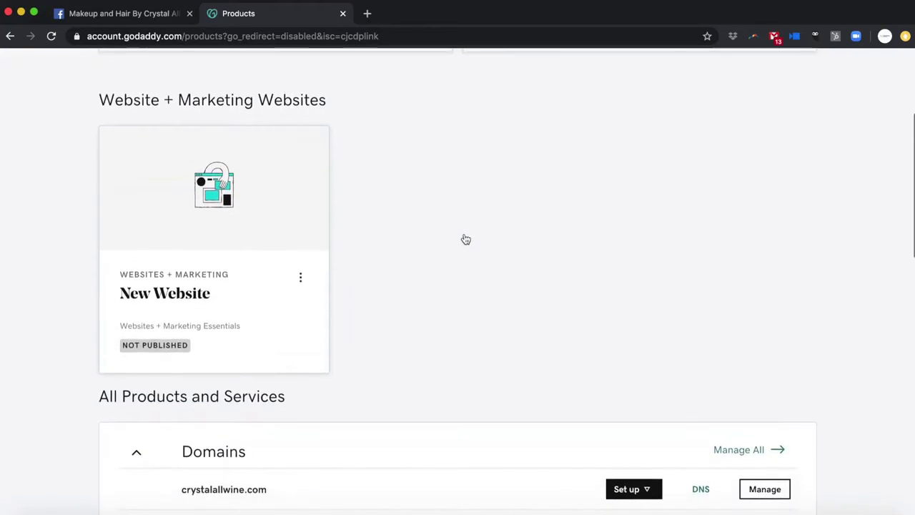
scroll(465, 239, down, 4)
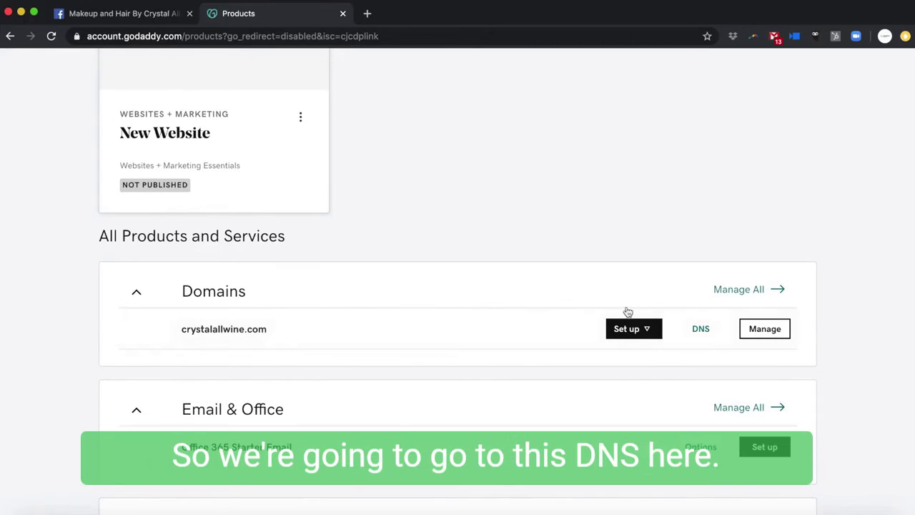
click(708, 328)
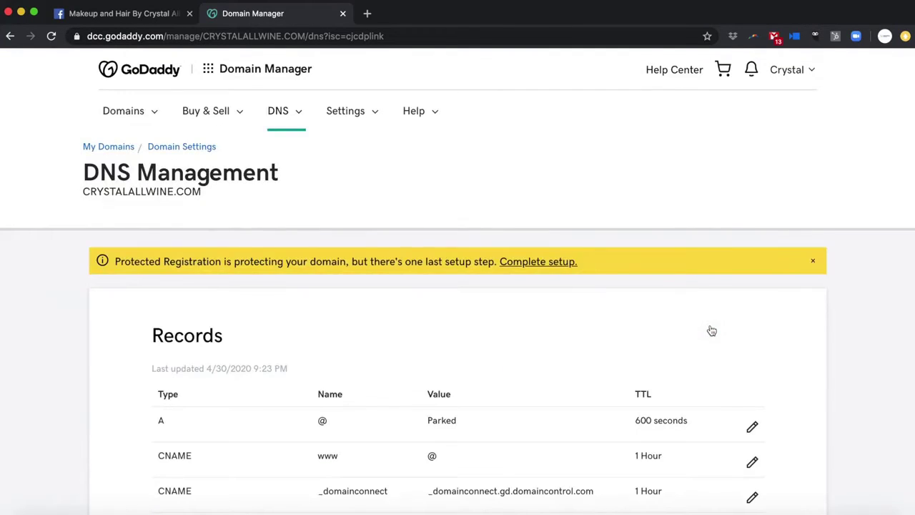
Start adding a forwarding entry for the main domain, not the subdomain
scroll(711, 330, down, 10)
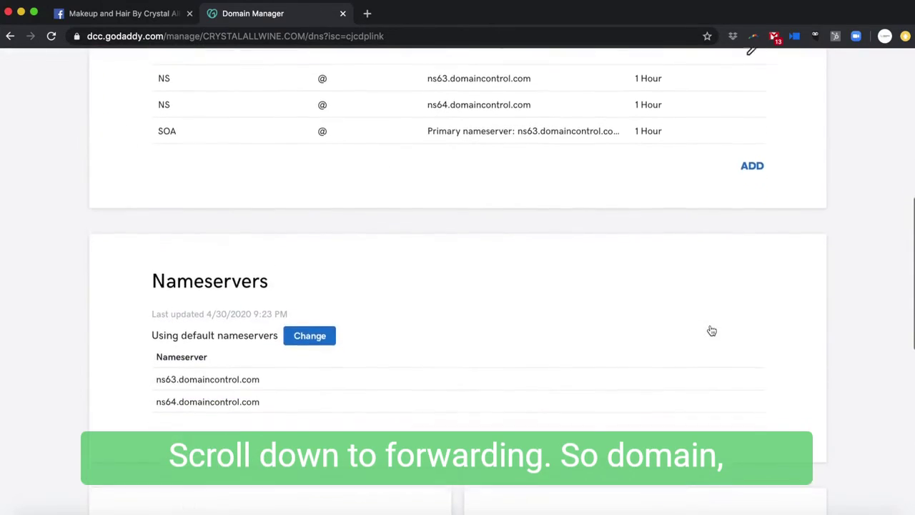
scroll(711, 330, down, 6)
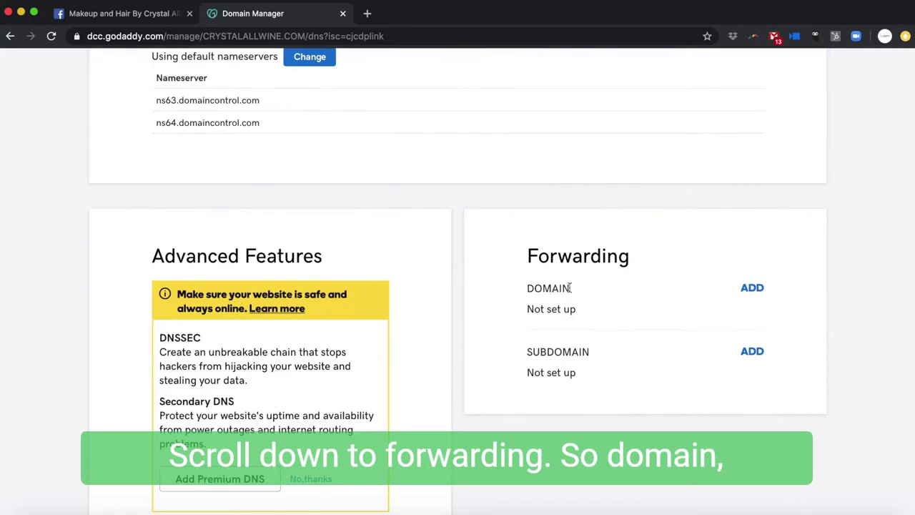
click(752, 288)
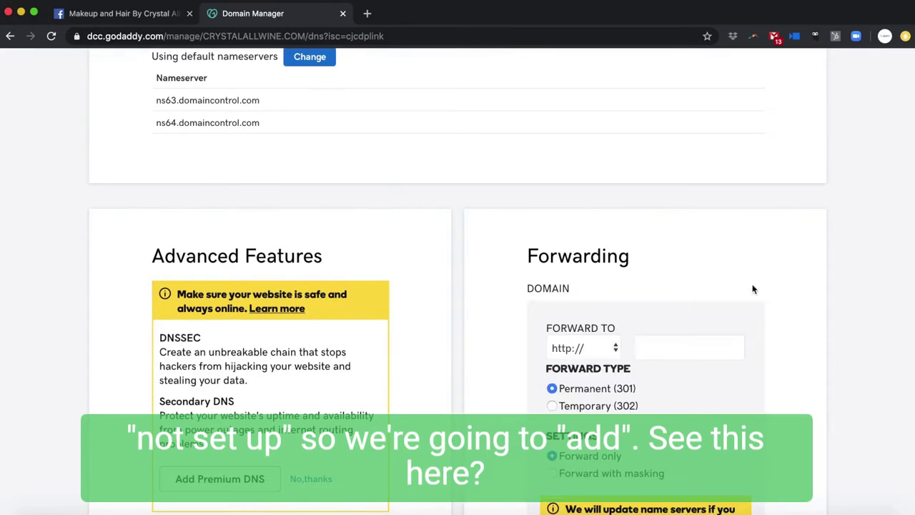
click(577, 348)
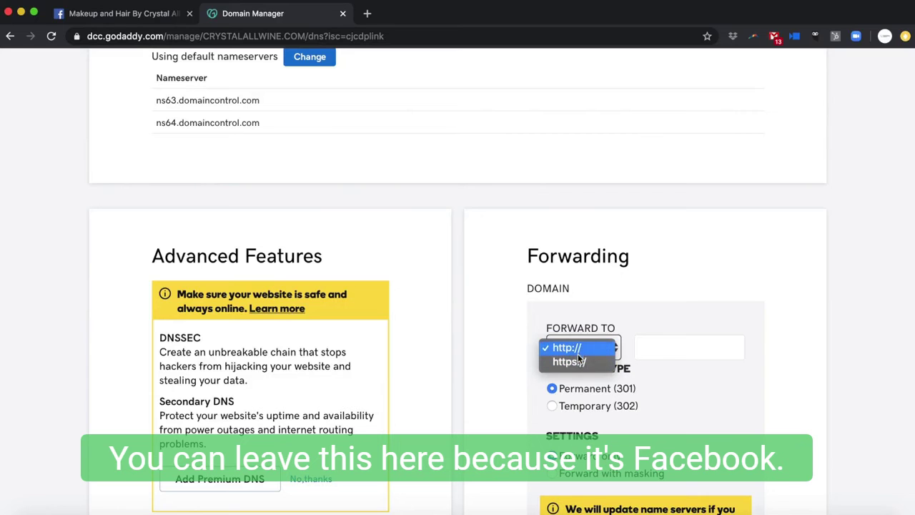
click(578, 349)
click(133, 14)
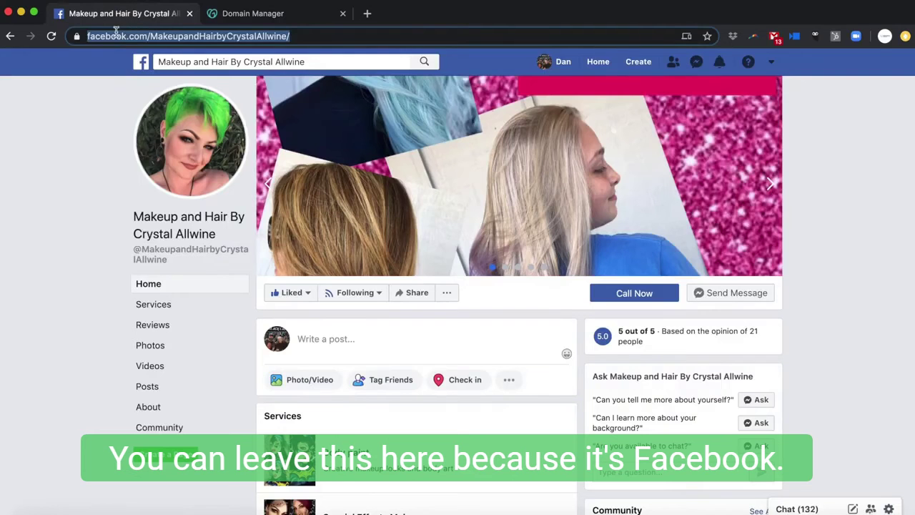
click(113, 37)
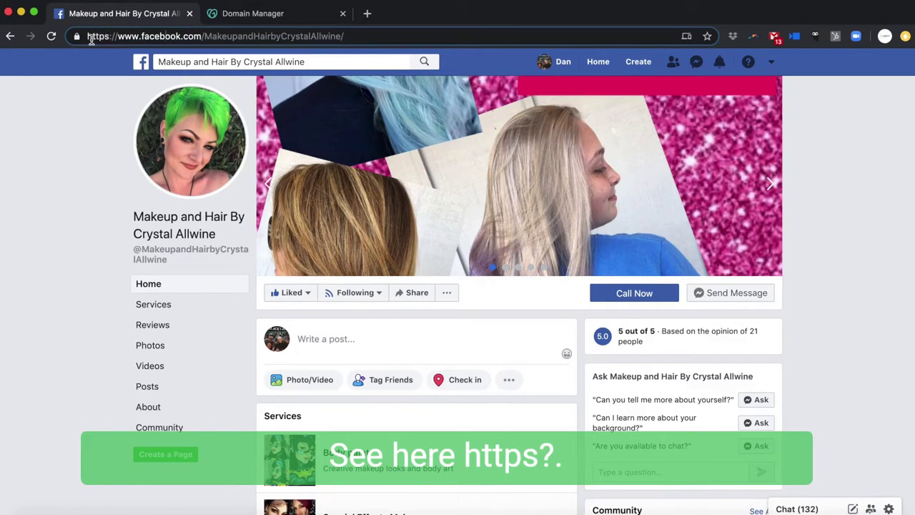
click(221, 20)
click(595, 348)
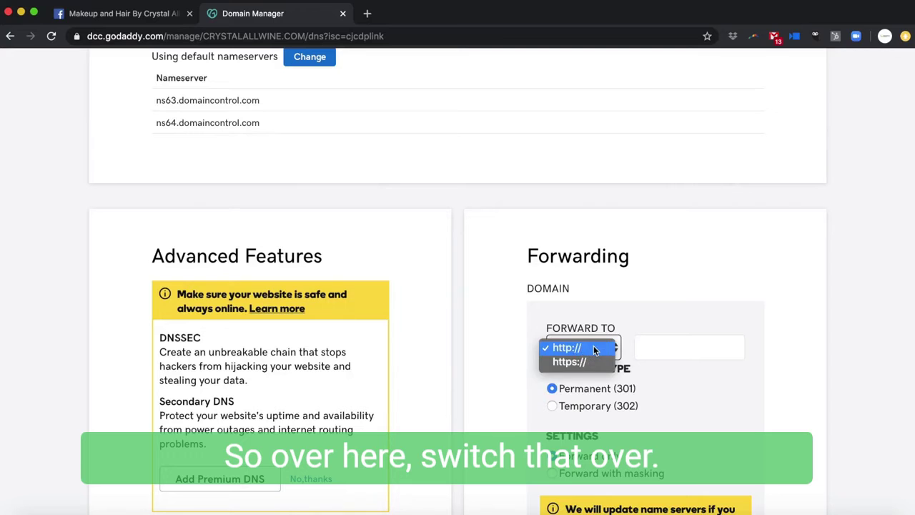
click(574, 361)
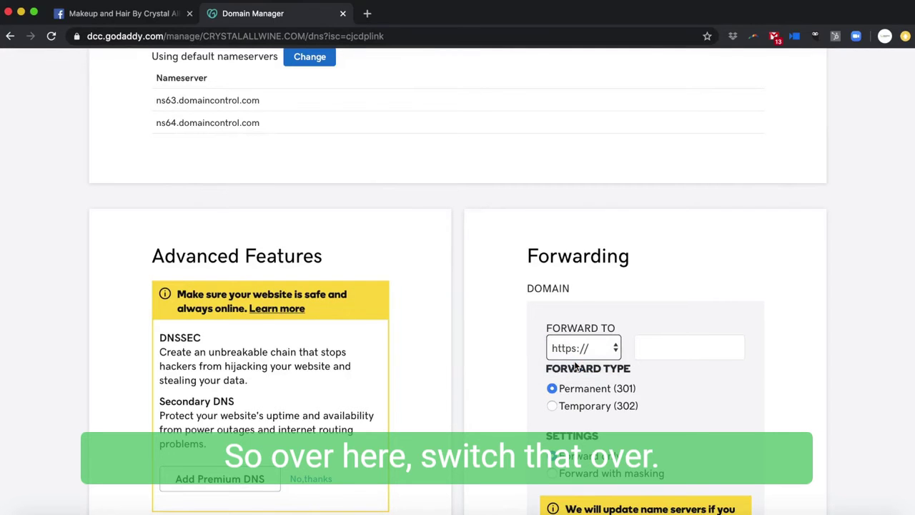
click(133, 15)
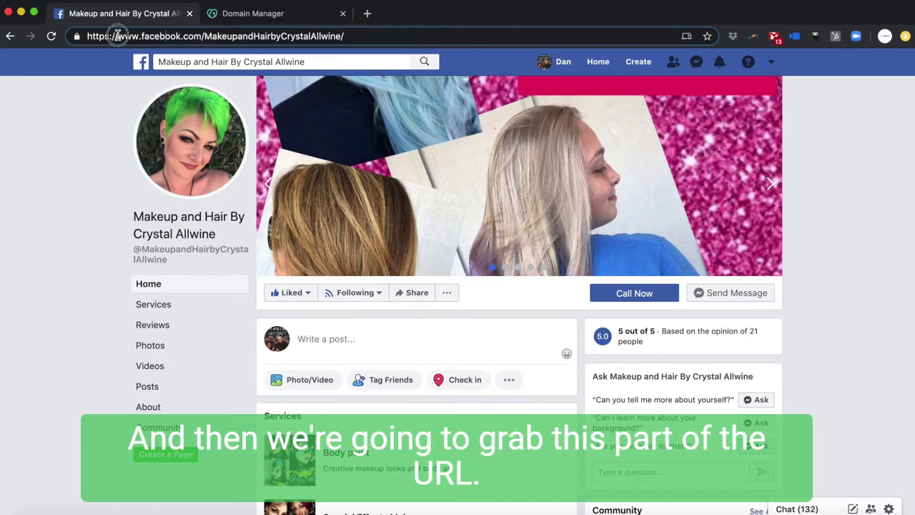
drag(116, 35, 342, 42)
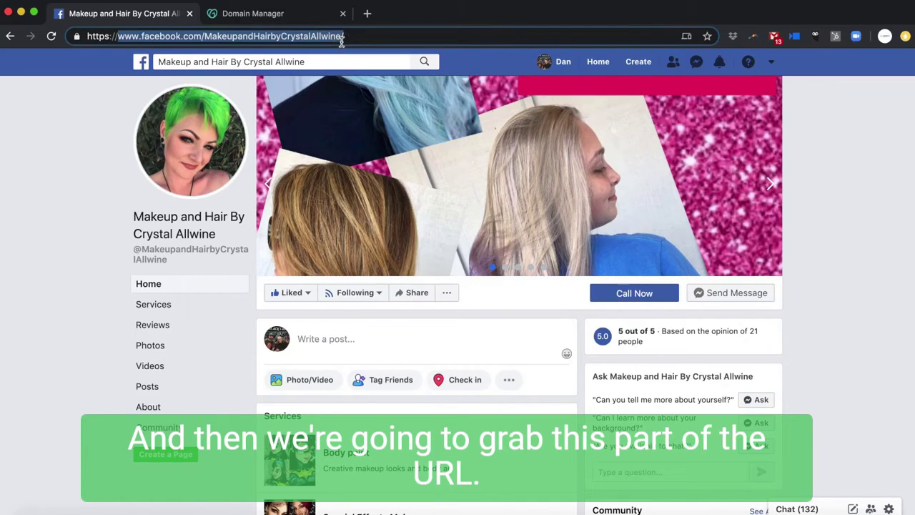
right_click(140, 36)
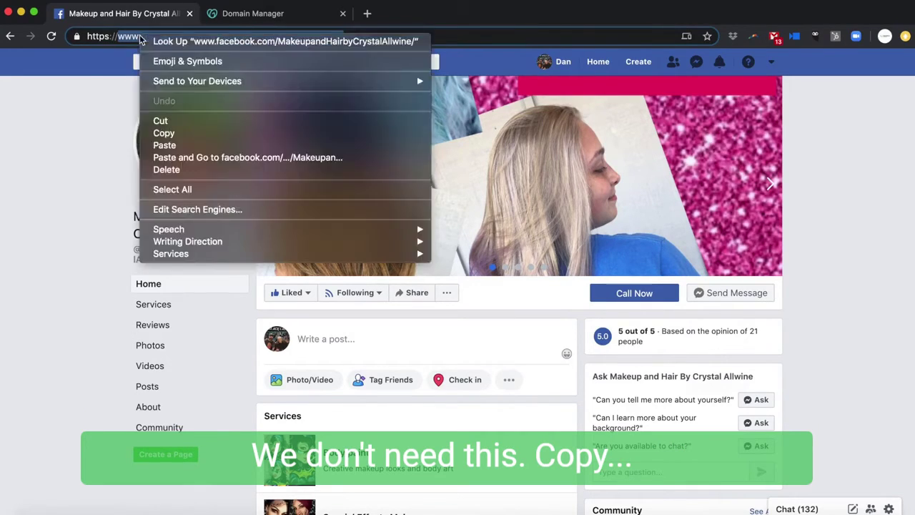
click(164, 133)
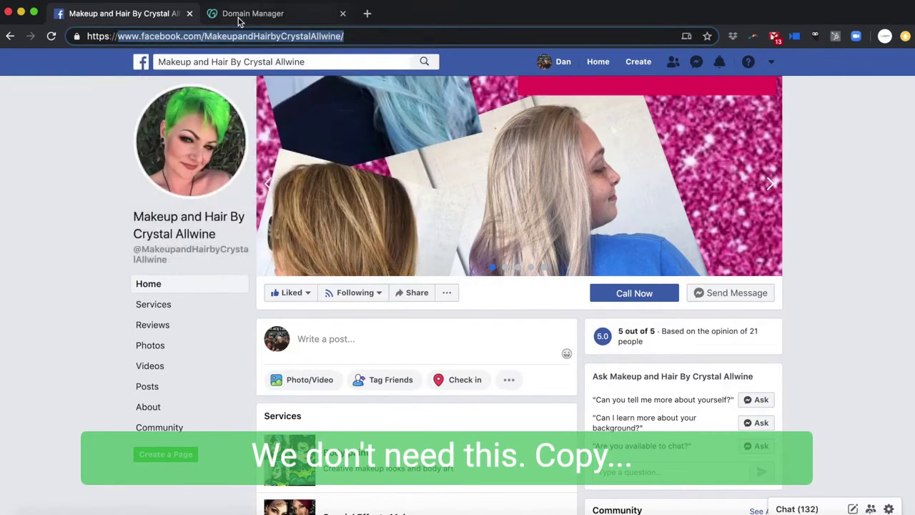
click(239, 14)
click(690, 346)
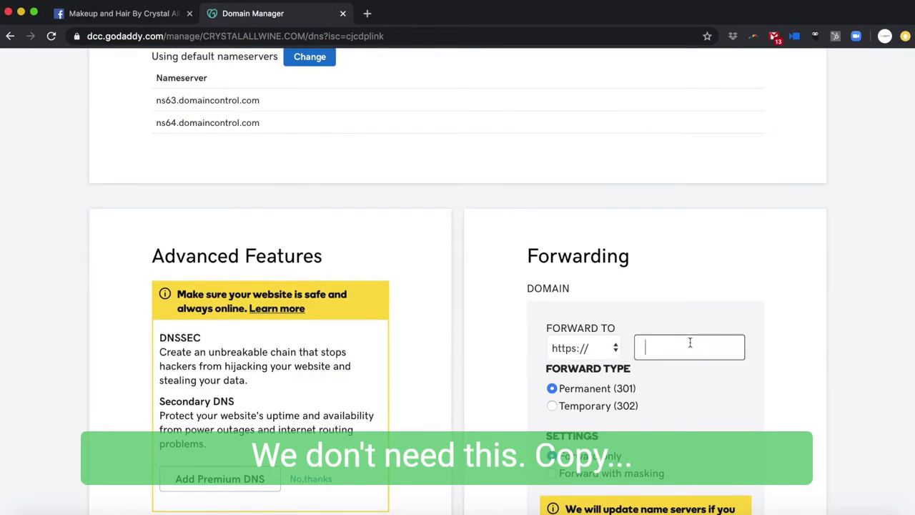
right_click(690, 345)
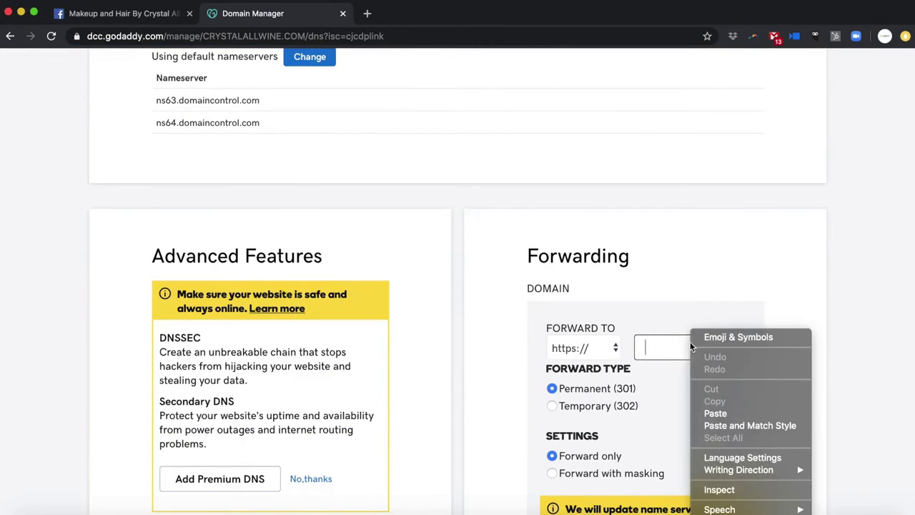
click(713, 414)
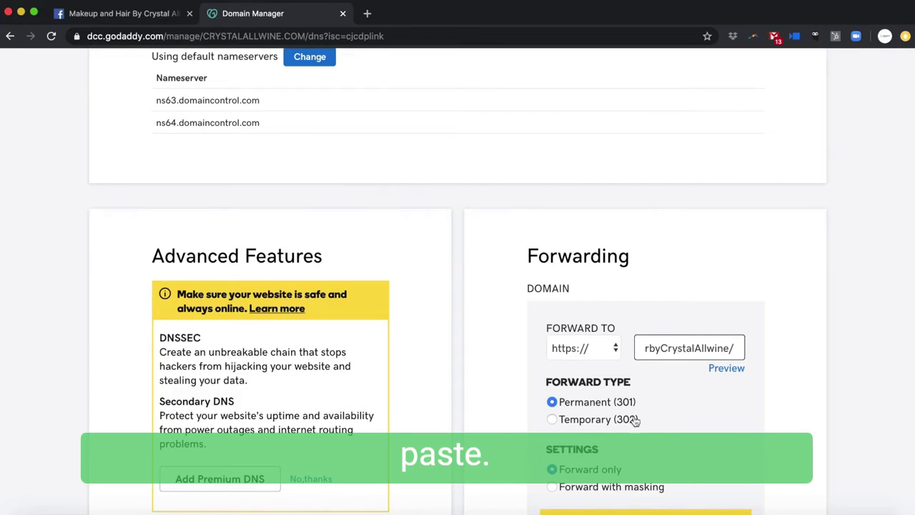
Set the forward type to Temporary (302) and preview the forwarding destination, closing the preview when done
scroll(634, 418, down, 1)
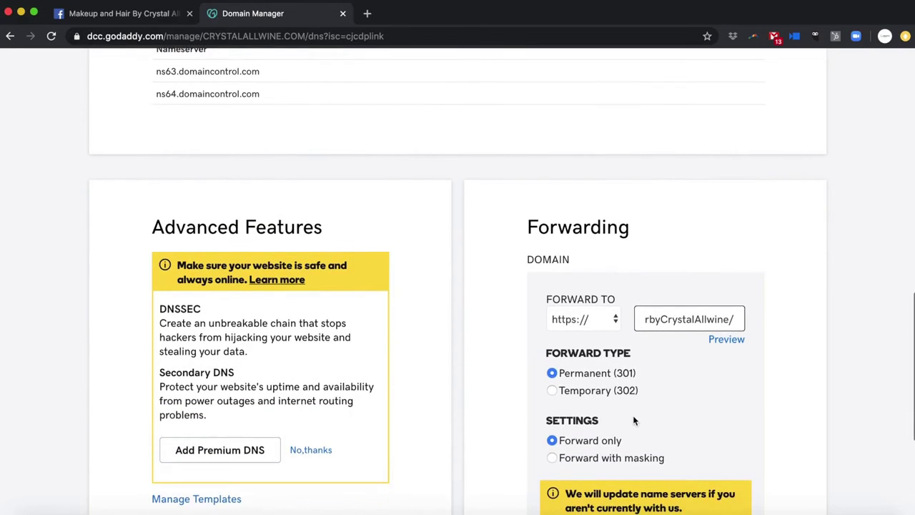
click(552, 390)
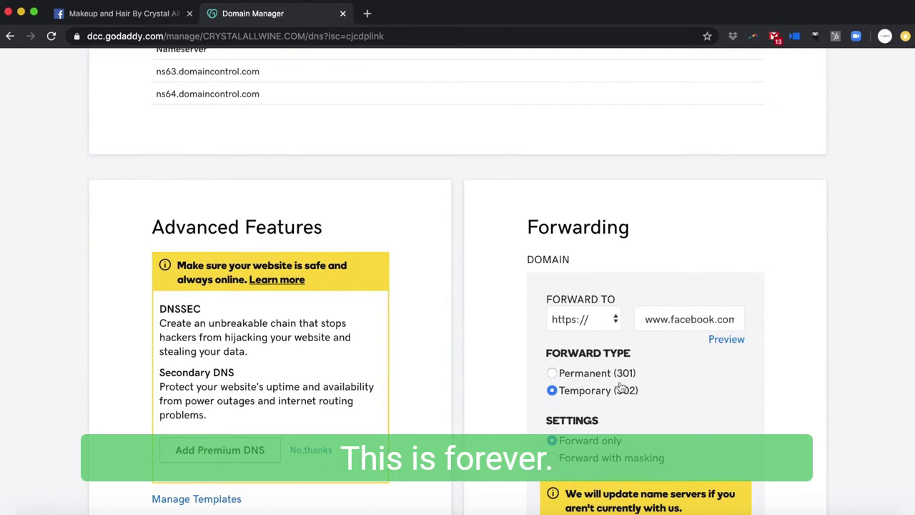
scroll(662, 370, down, 1)
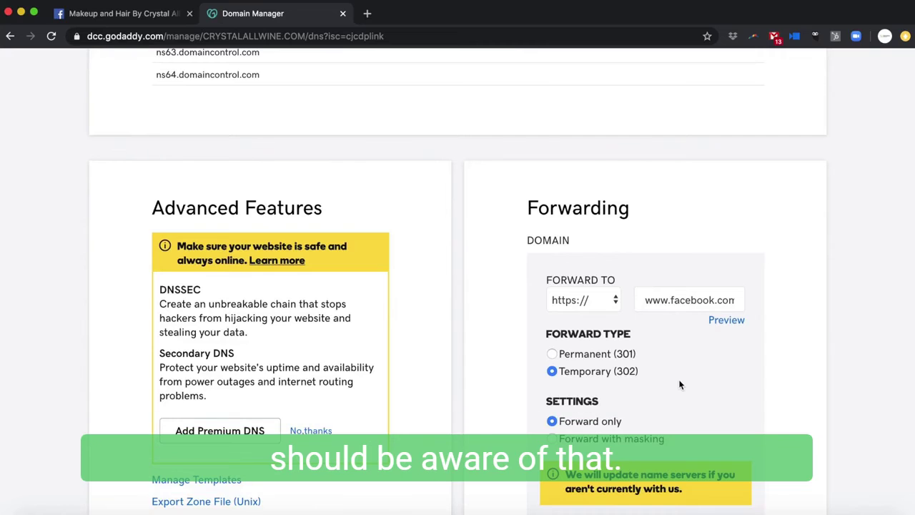
click(726, 321)
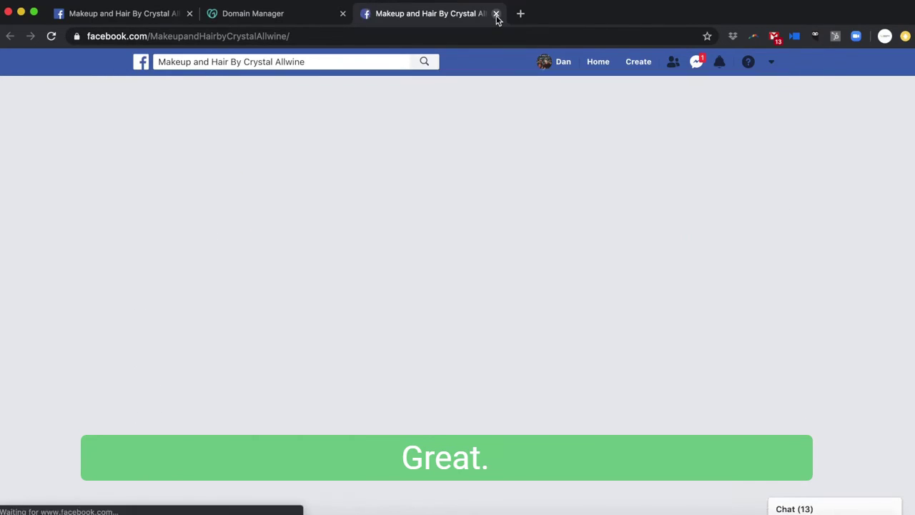
click(497, 15)
Save the domain forwarding entry with the Forward only setting
scroll(543, 264, down, 3)
scroll(542, 270, down, 2)
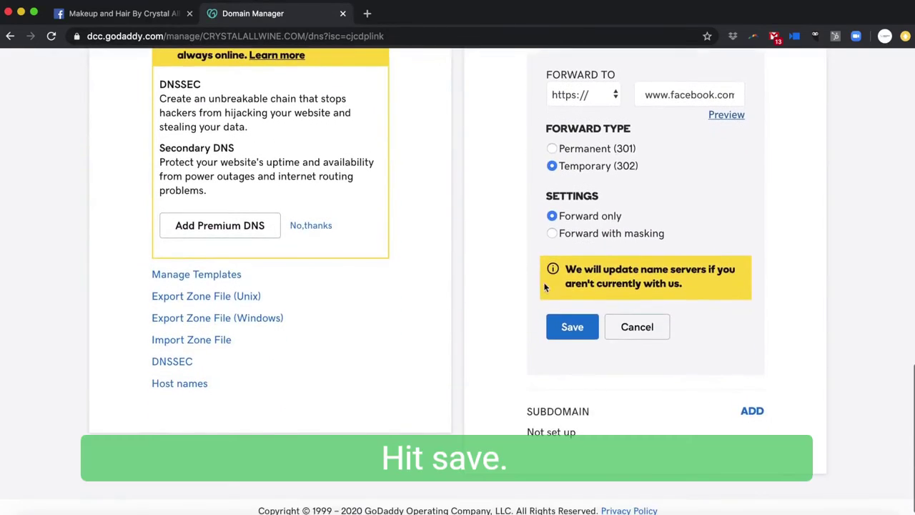
click(565, 325)
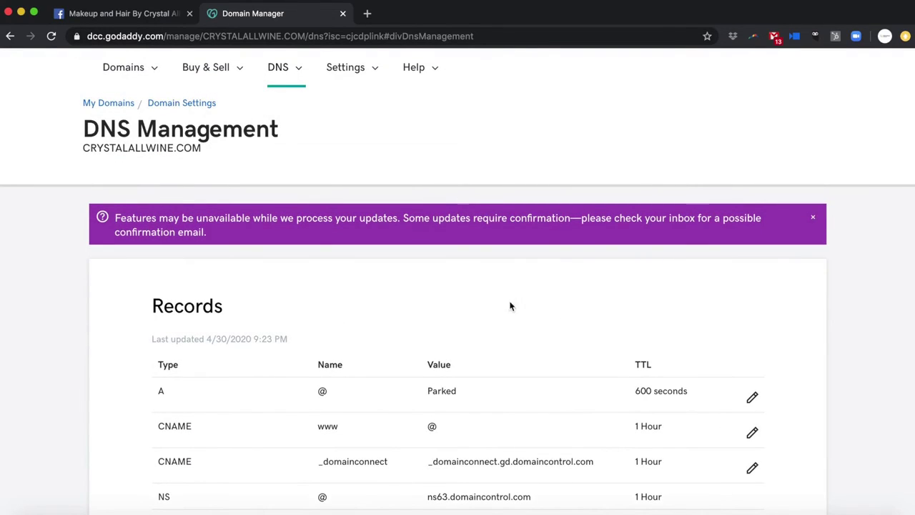
scroll(368, 227, up, 2)
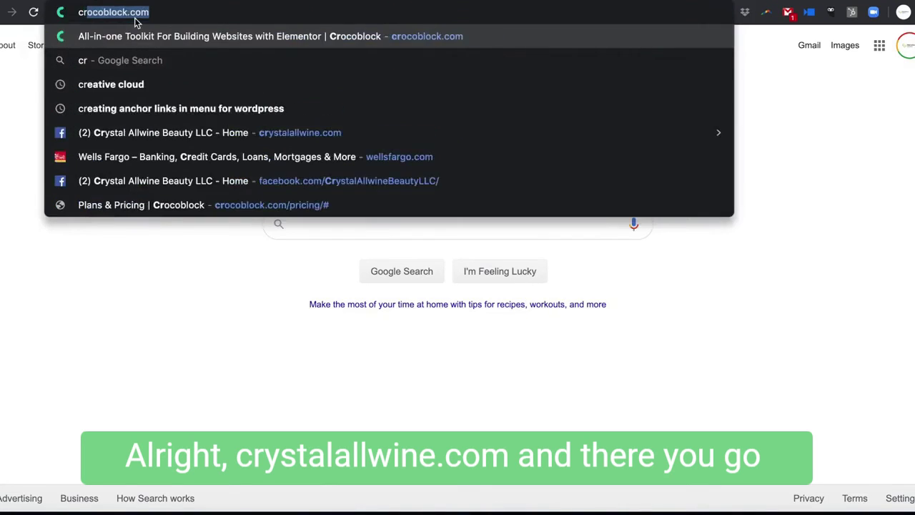
Test the forwarding by visiting the domain in the browser and look over the Facebook page it leads to
text(talallwine)
key(Return)
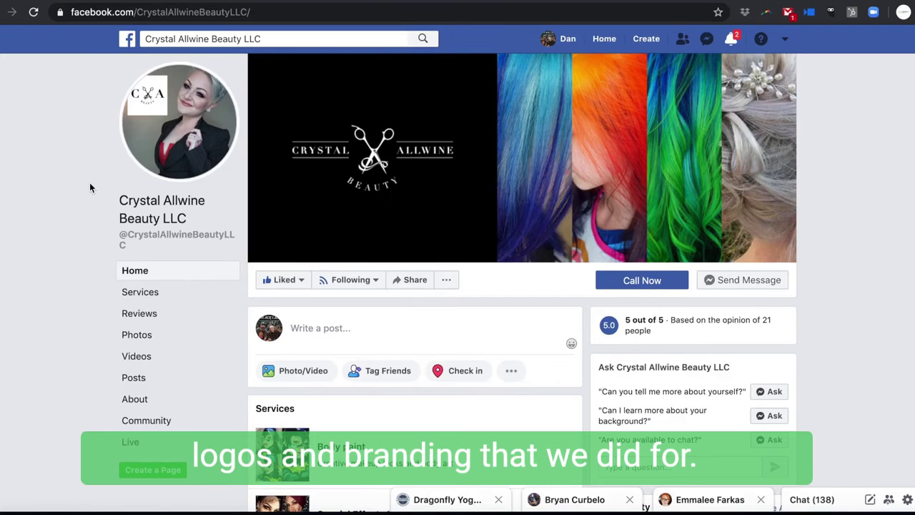
scroll(90, 187, down, 1)
scroll(90, 187, down, 3)
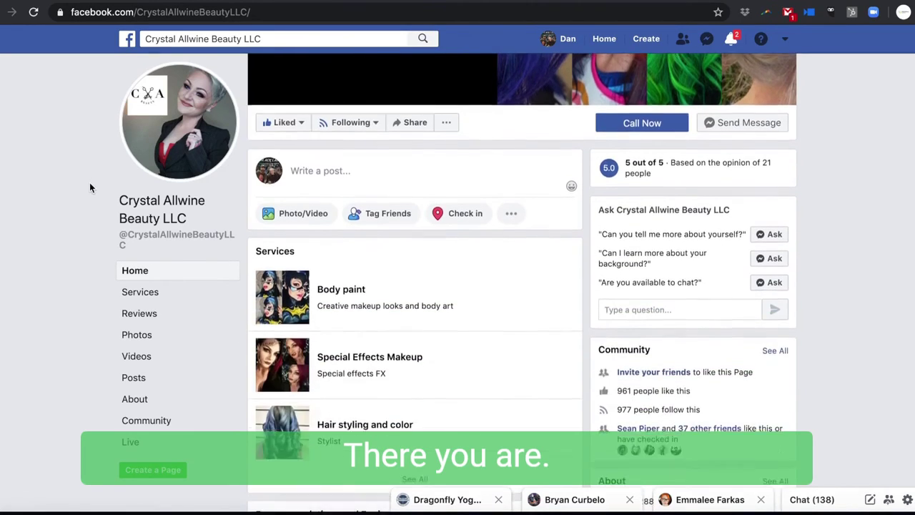
scroll(90, 188, up, 5)
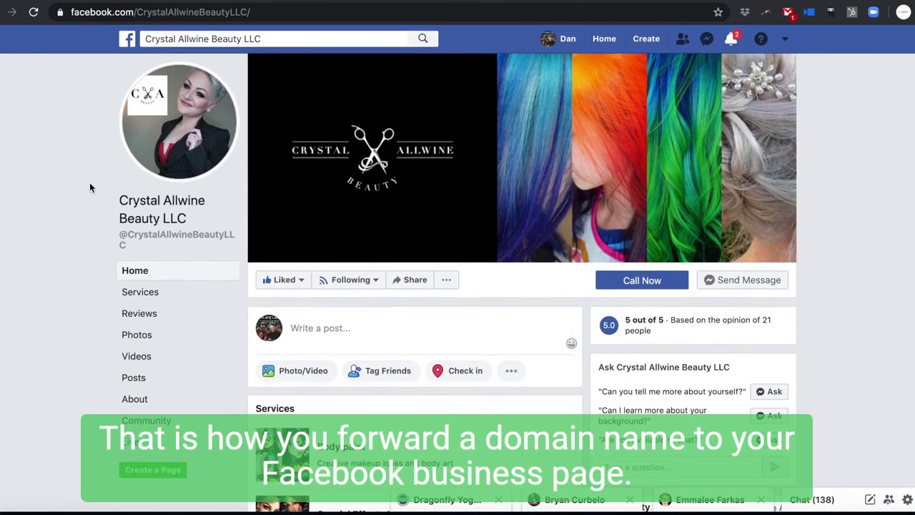